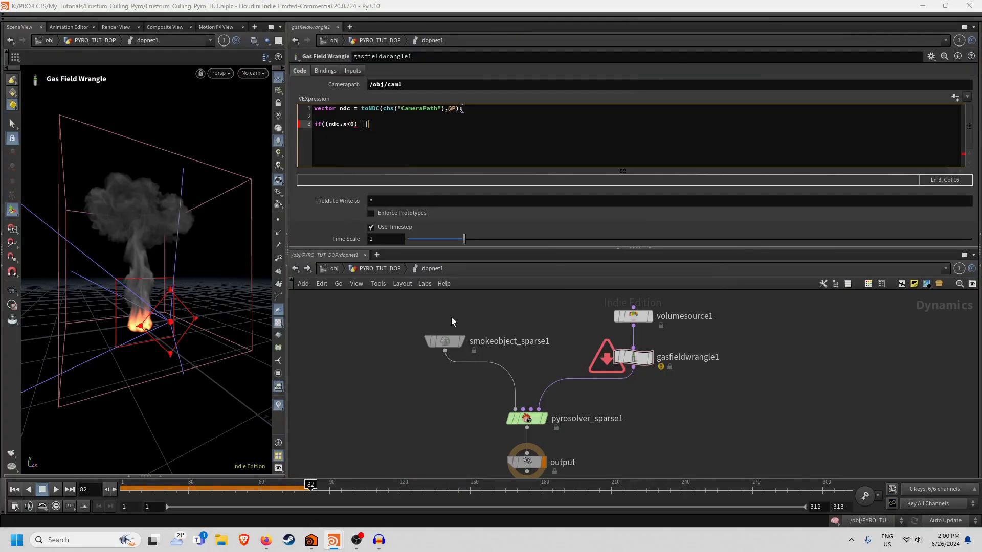
Complete the VEX condition with the y-bound tests, then wire gasfieldwrangle1 into force_output.
type("(ndc.y < 0) || (ndc.y > 1)){")
key("Return")
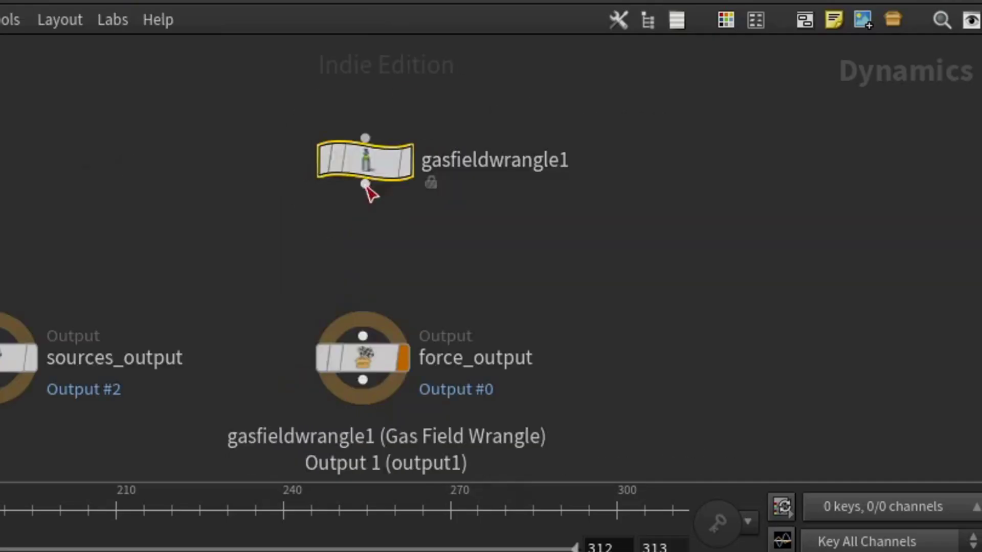
left_click_drag(365, 184, 362, 337)
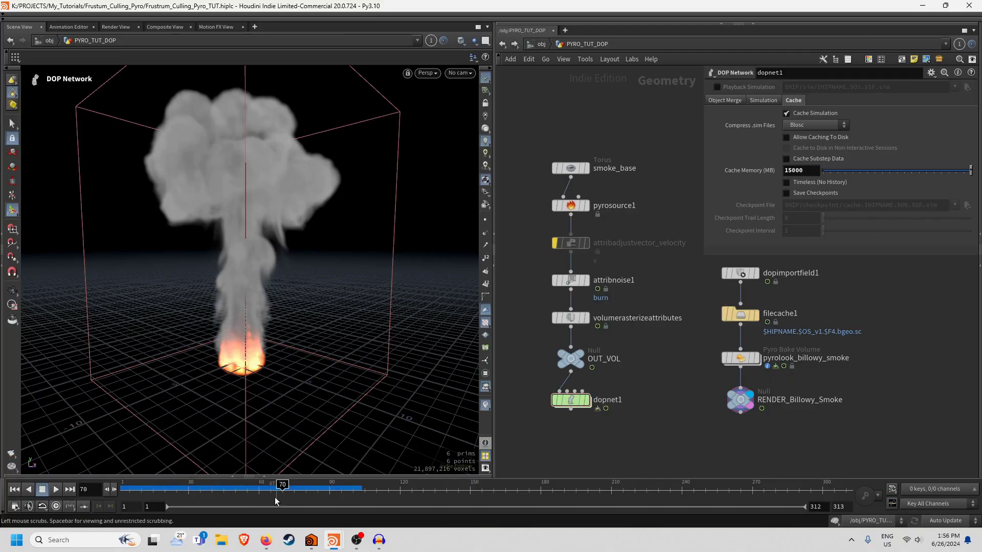
Step the sim back to an earlier frame and select cam1 at object level with its handle active.
left_click_drag(245, 490, 322, 511)
left_click(542, 45)
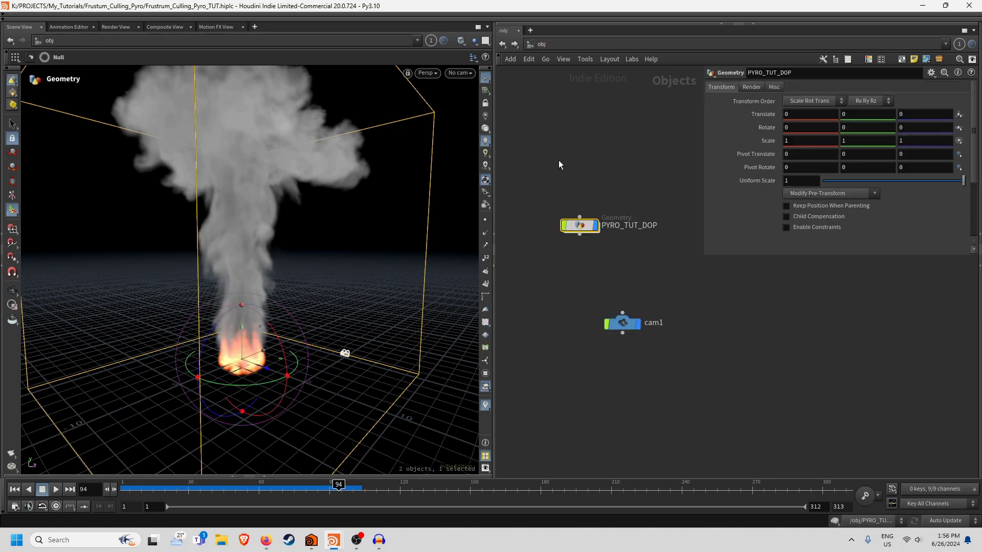
left_click(622, 324)
key("Return")
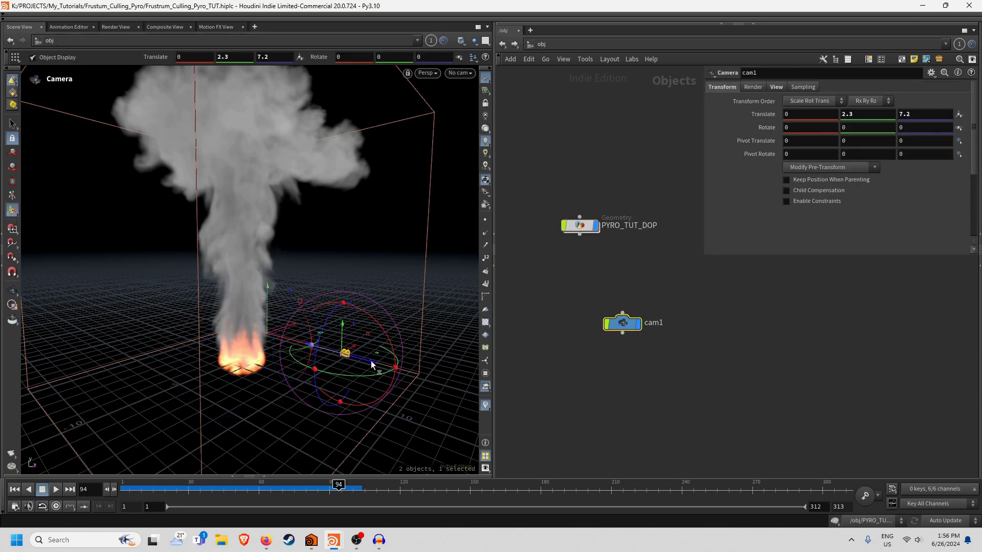
Enable cam1's Frustum Handle and Persistent display, check it in the viewport, and return to PYRO_TUT_DOP.
right_click(342, 353)
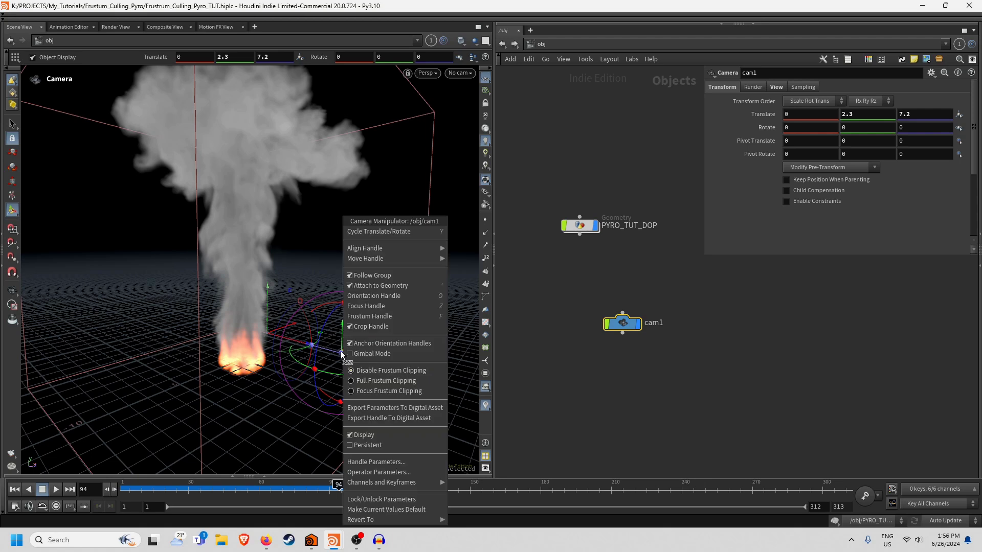
left_click(378, 316)
right_click(342, 354)
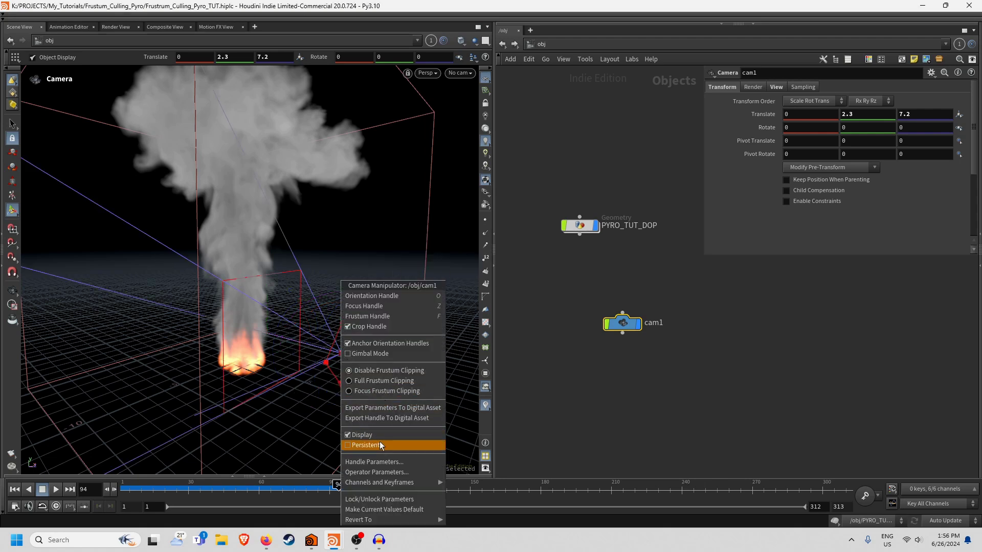
left_click(365, 445)
key("Escape")
left_click_drag(366, 388, 345, 339)
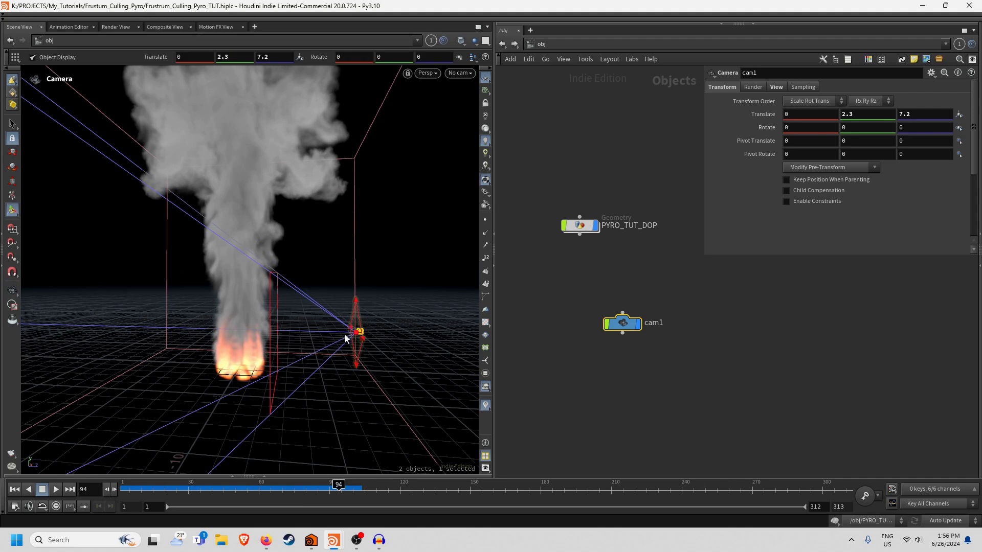
left_click(575, 225)
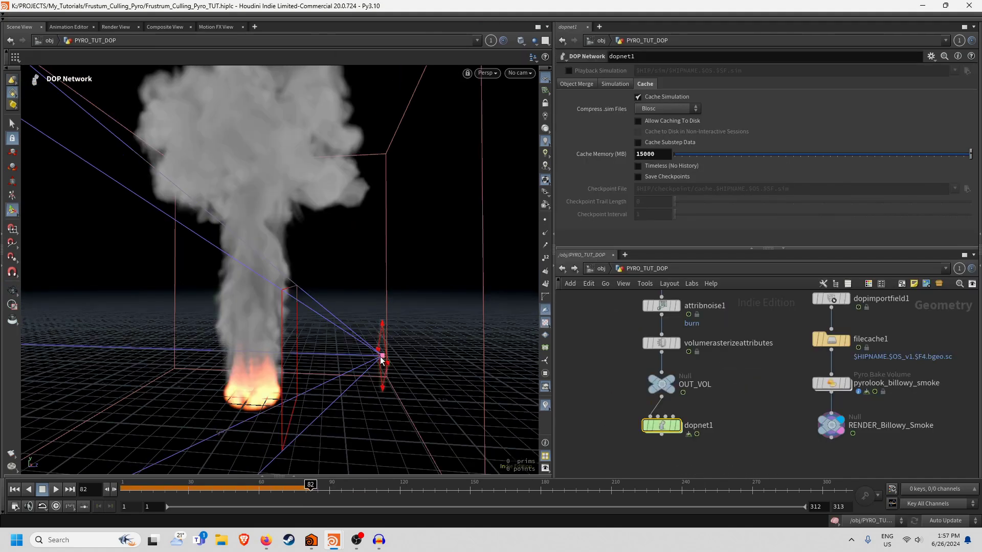
Inside dopnet1, create a Gas Field Wrangle on the volumesource1–pyrosolver_sparse1 wire.
double_click(659, 427)
key("Tab")
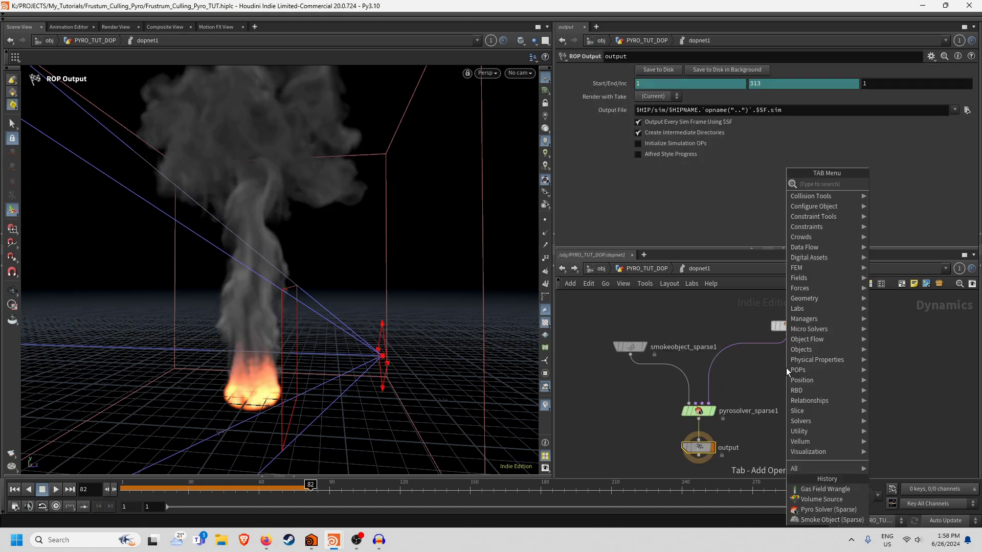
type("gas field")
key("Return")
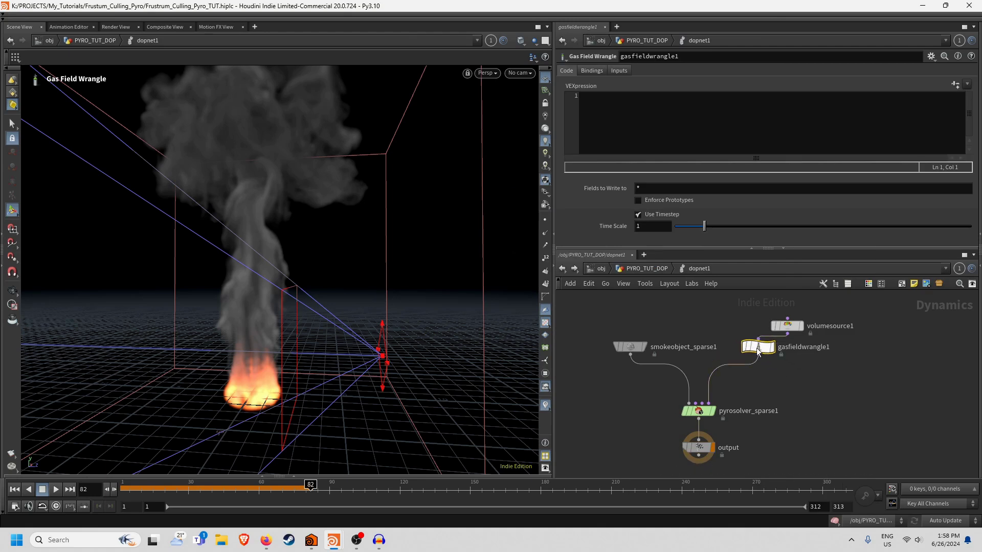
left_click(786, 365)
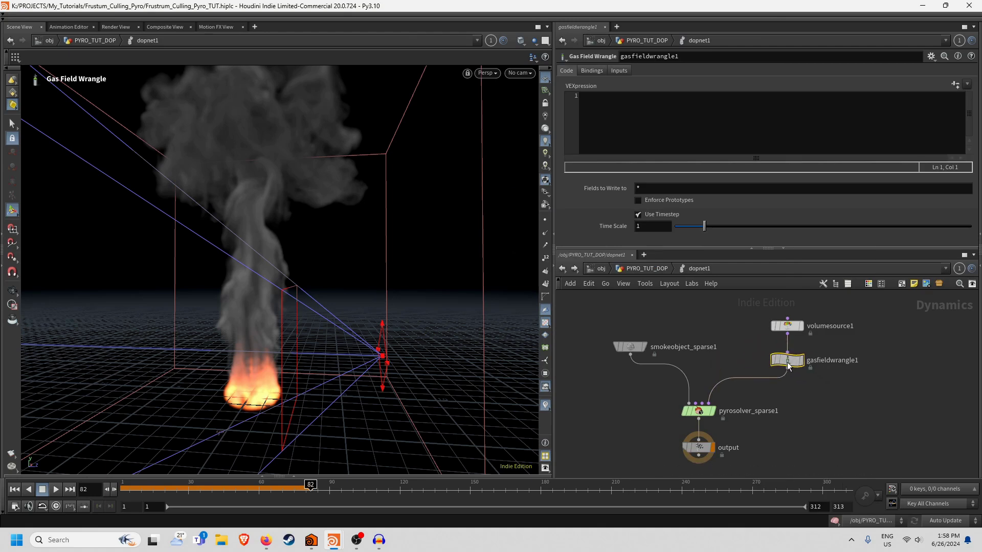
Write the first VEXpression line: vector ndc = toNDC(chs("CameraPath"),@P);.
left_click(687, 134)
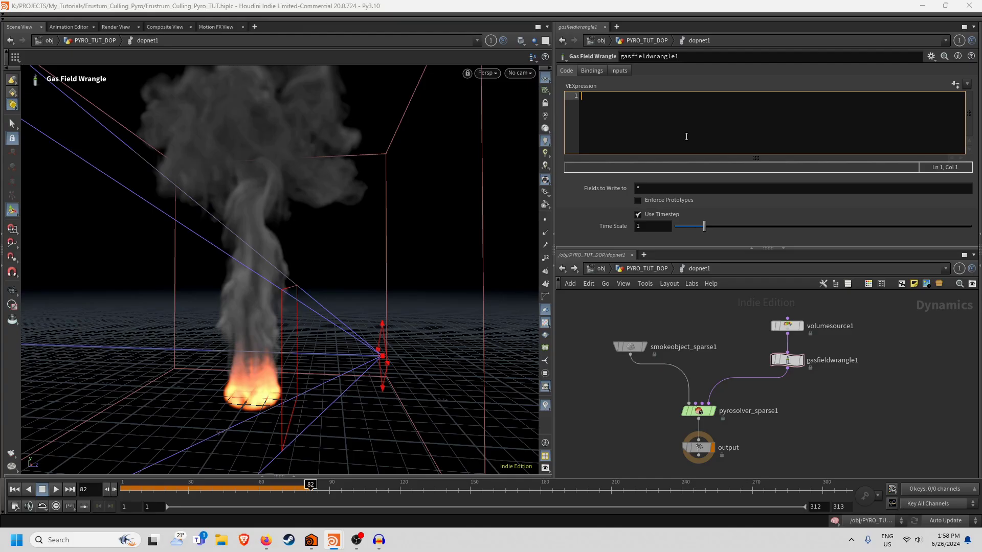
type("vector ndc = toN")
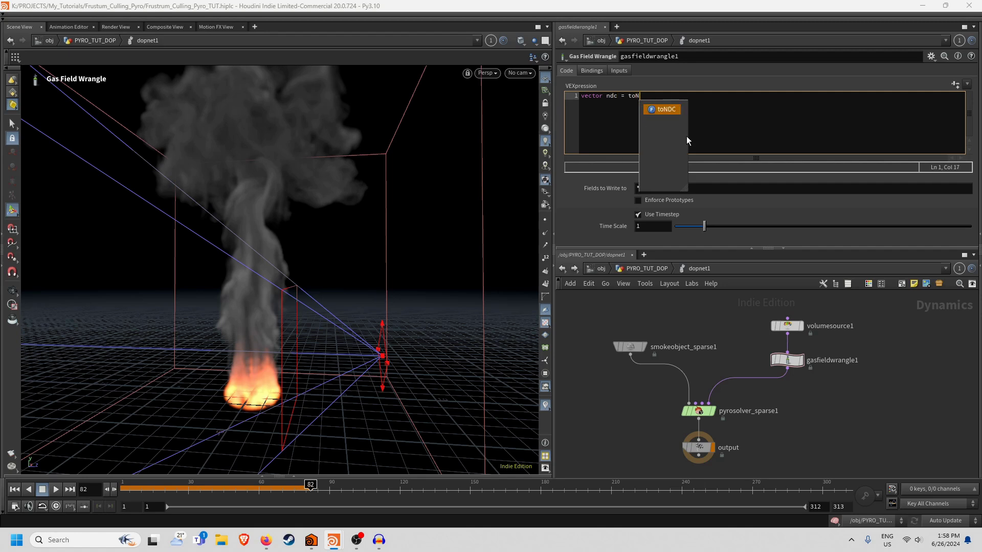
type("DC(")
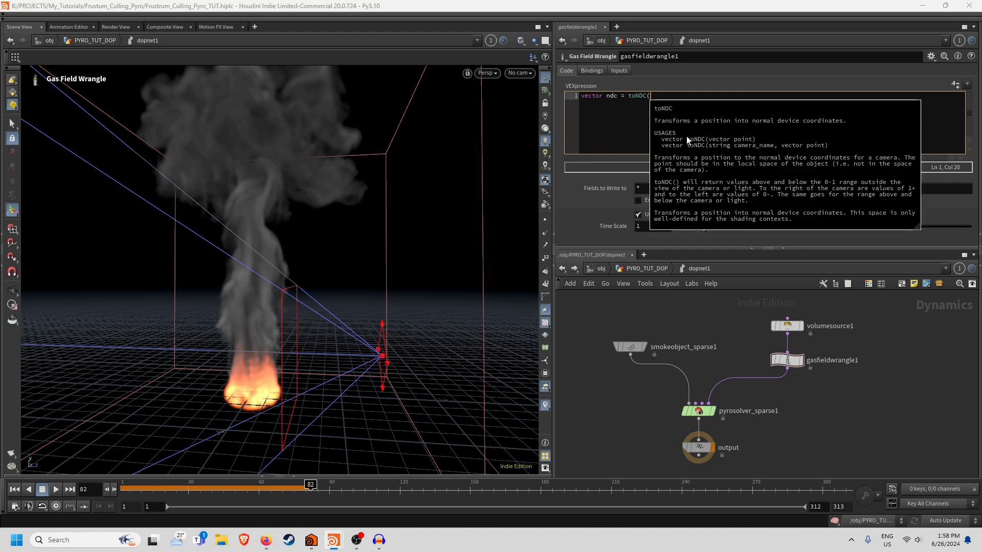
type("chs(")
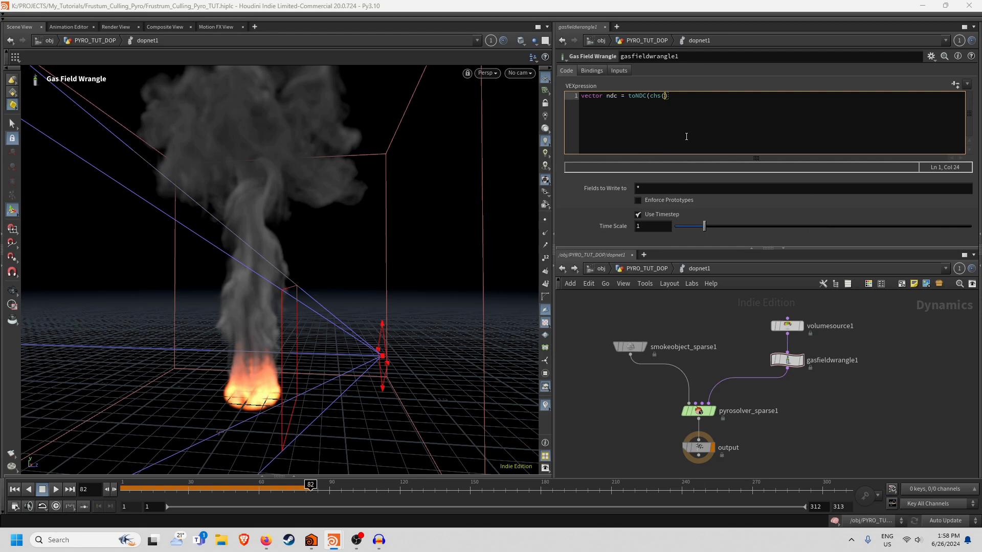
type("\"CameraPath\"),@P);")
scroll(885, 370, "up", 2)
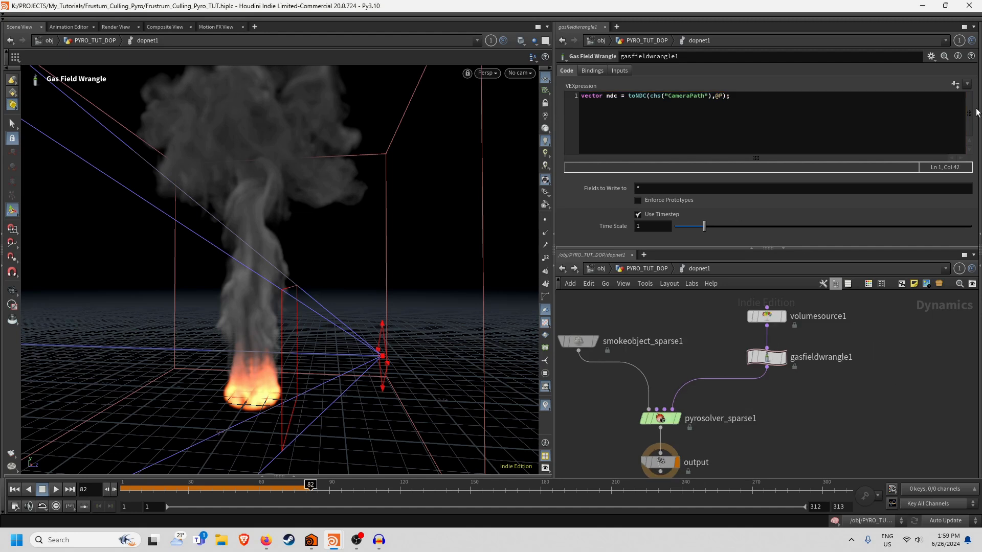
Create a Camerapath spare parameter and set it to /obj/cam1 by dragging cam1 onto it.
left_click(955, 85)
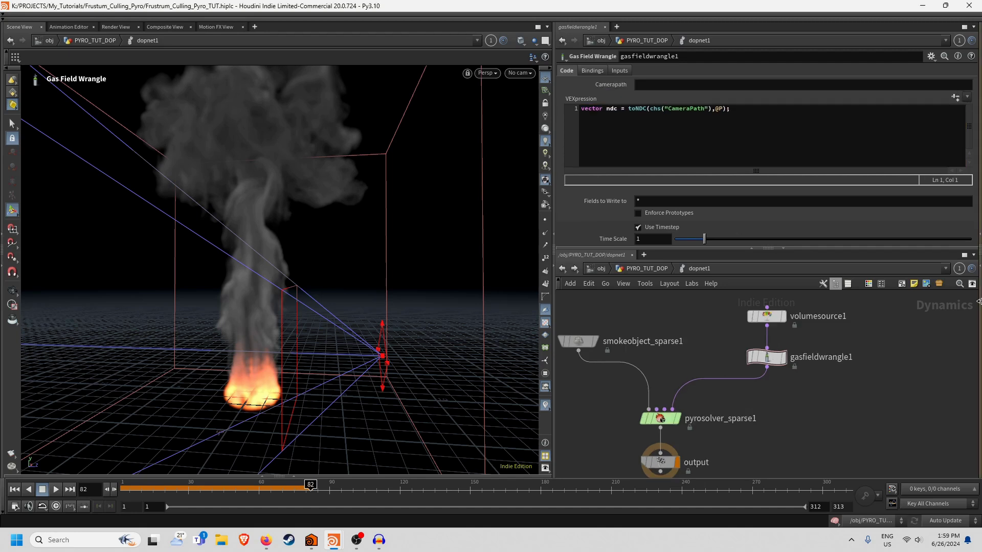
left_click(979, 264)
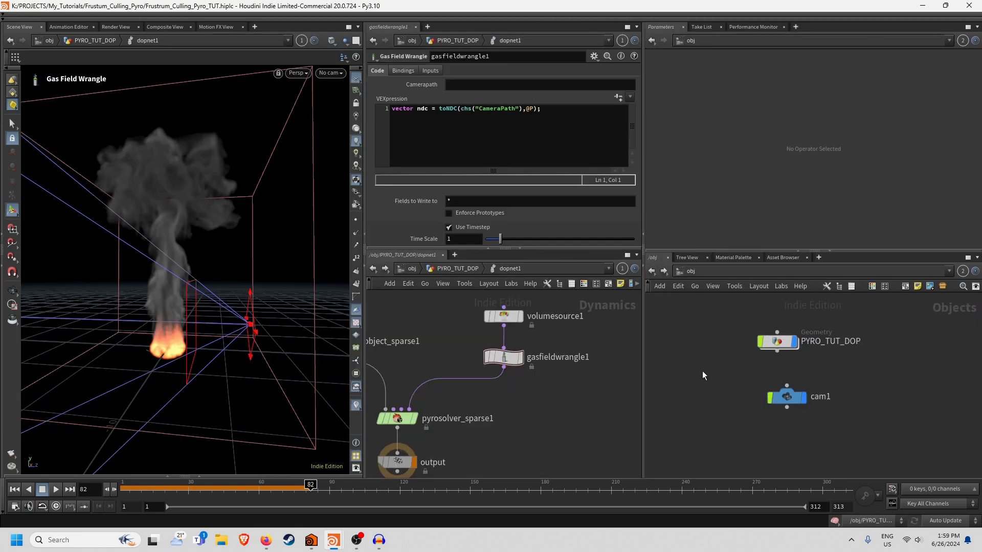
left_click_drag(788, 398, 599, 217)
left_click_drag(532, 85, 532, 85)
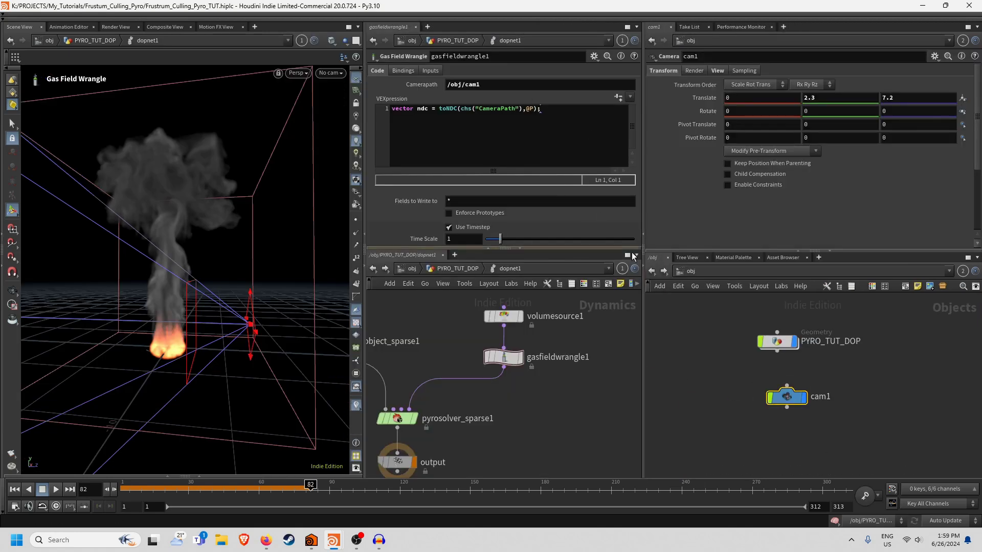
Go back to the VEX code and orbit the viewport to inspect the camera frustum.
left_click(552, 113)
key("Escape")
left_click_drag(234, 261, 214, 286)
key("Return")
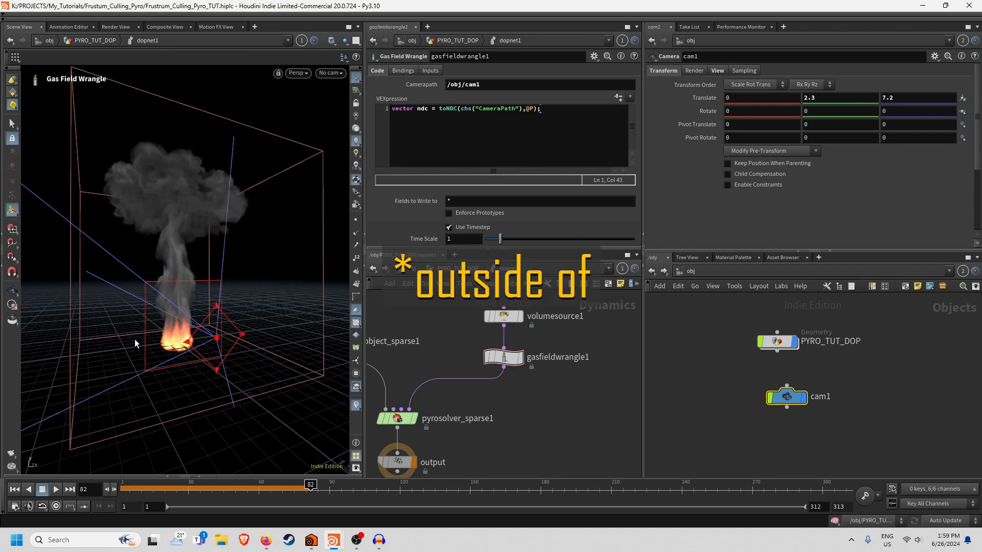
left_click(561, 113)
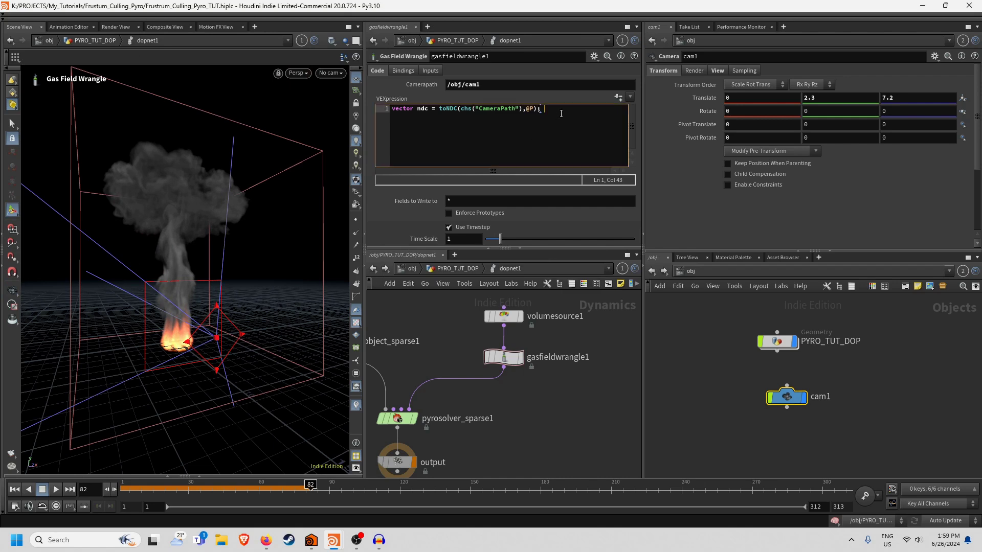
Start line 3 with if((ndc.x < 0) || (ndc.x > 1) || for the x bounds.
key("Return")
key("Return")
type("if(")
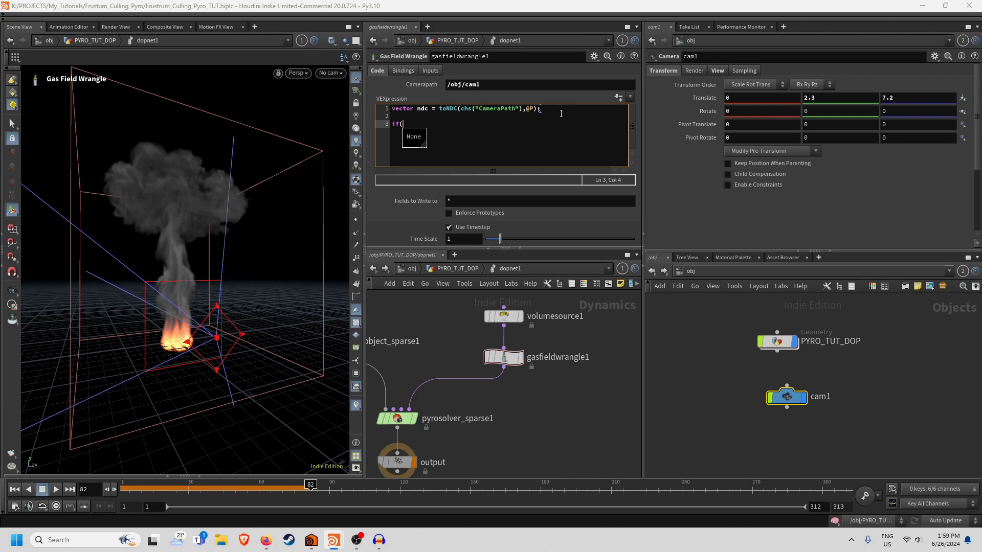
type("()")
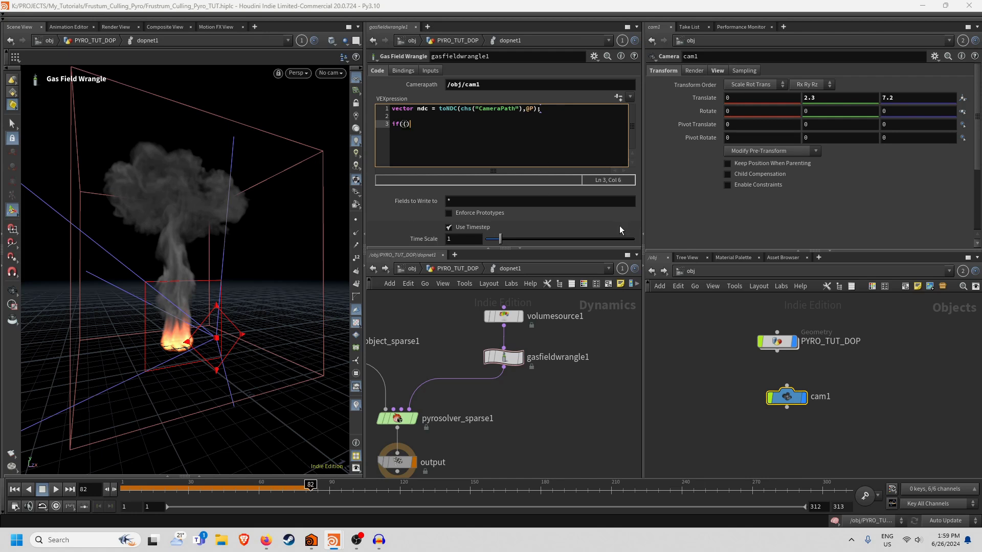
left_click(643, 268)
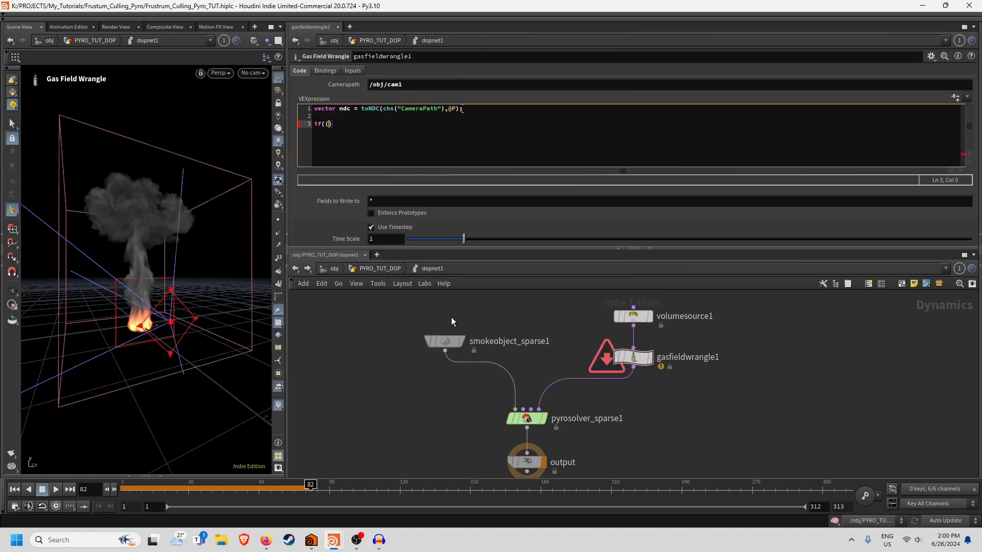
type("ndc.")
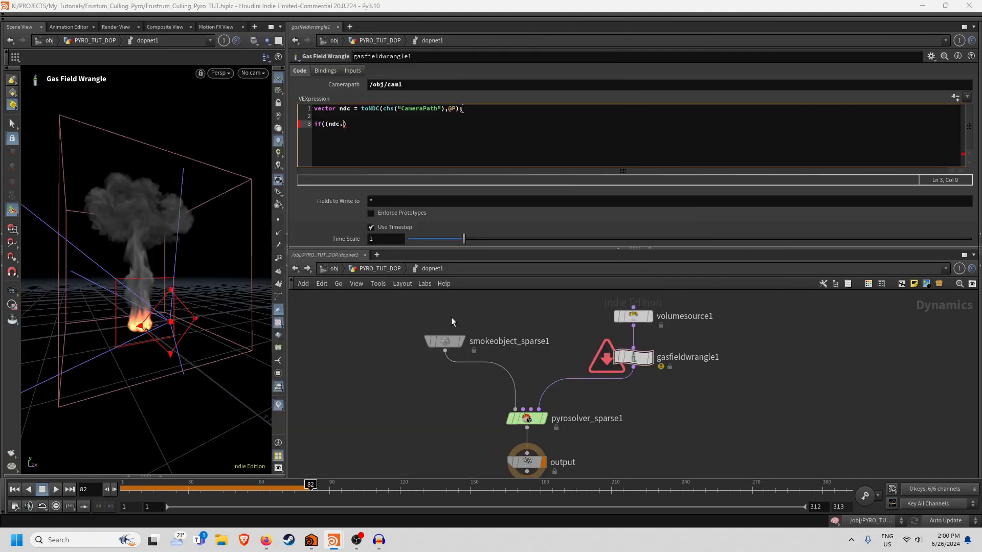
type("x")
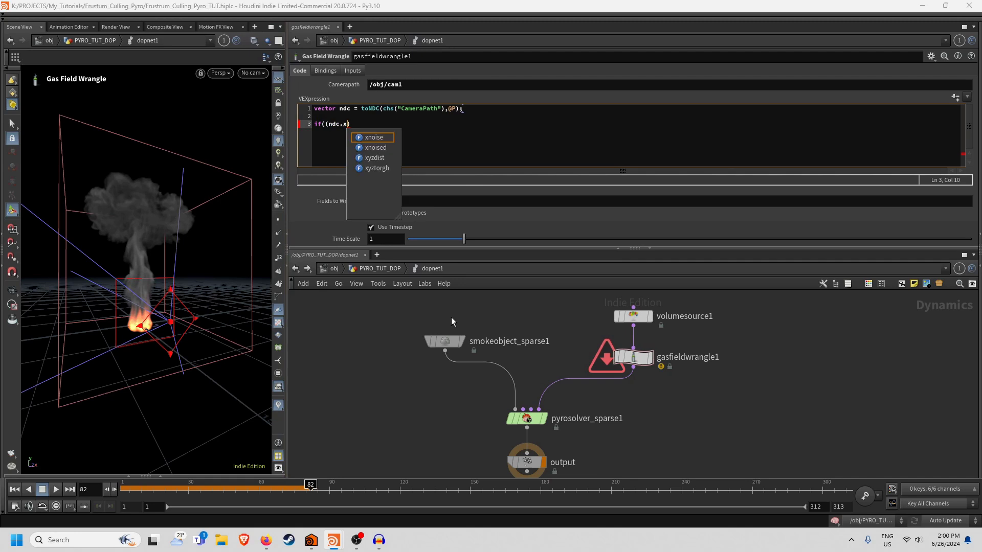
type("<0")
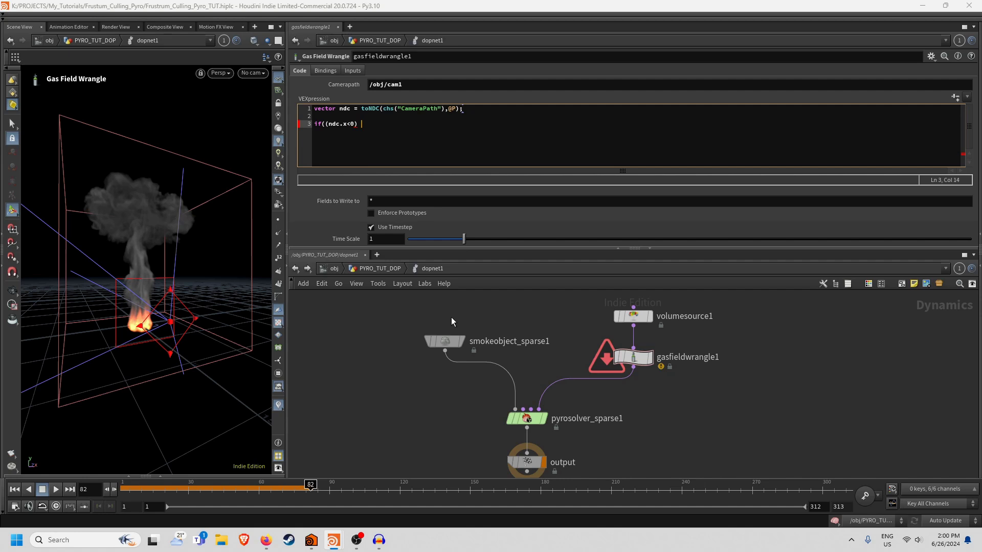
type(") ||")
left_click(350, 124)
key("Right")
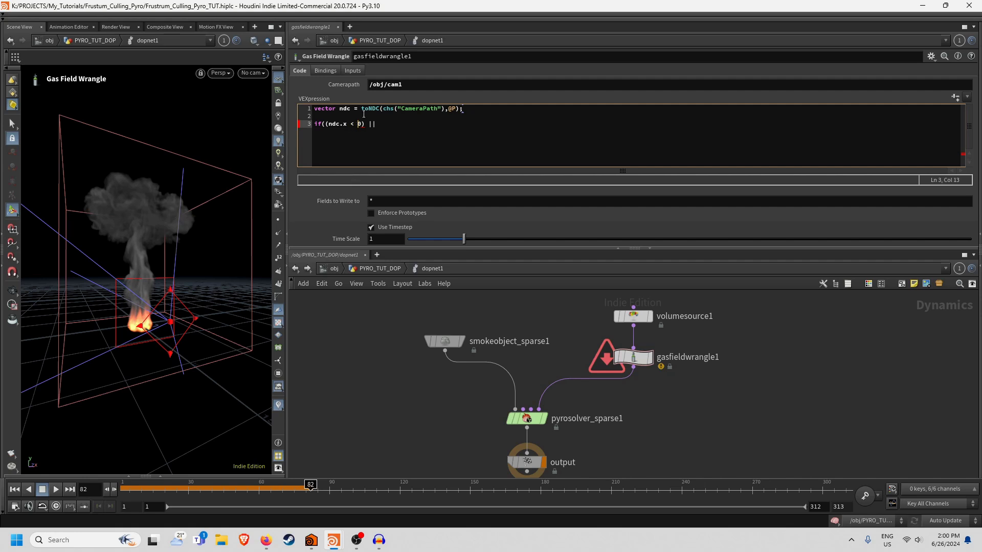
left_click(382, 124)
type("(ndc.x")
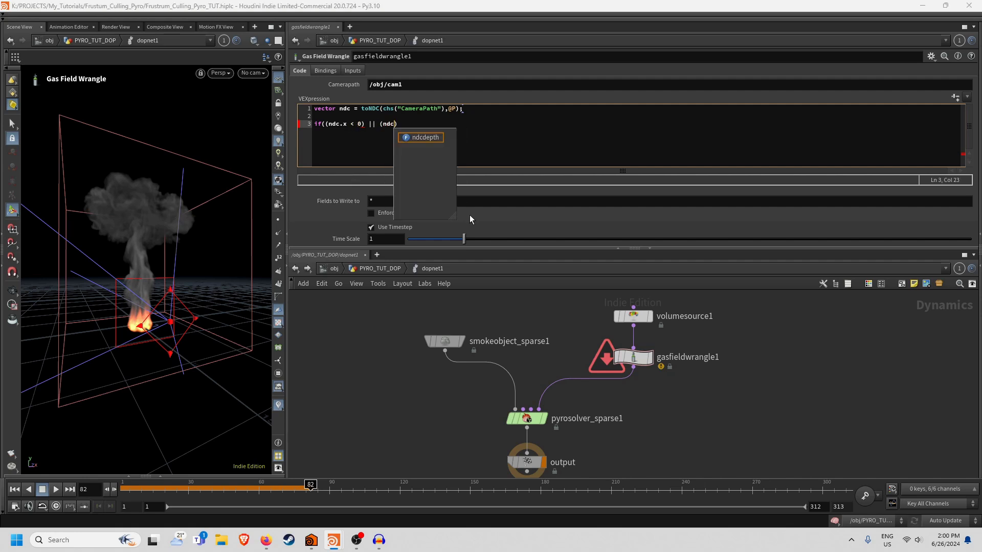
type(" > 1)")
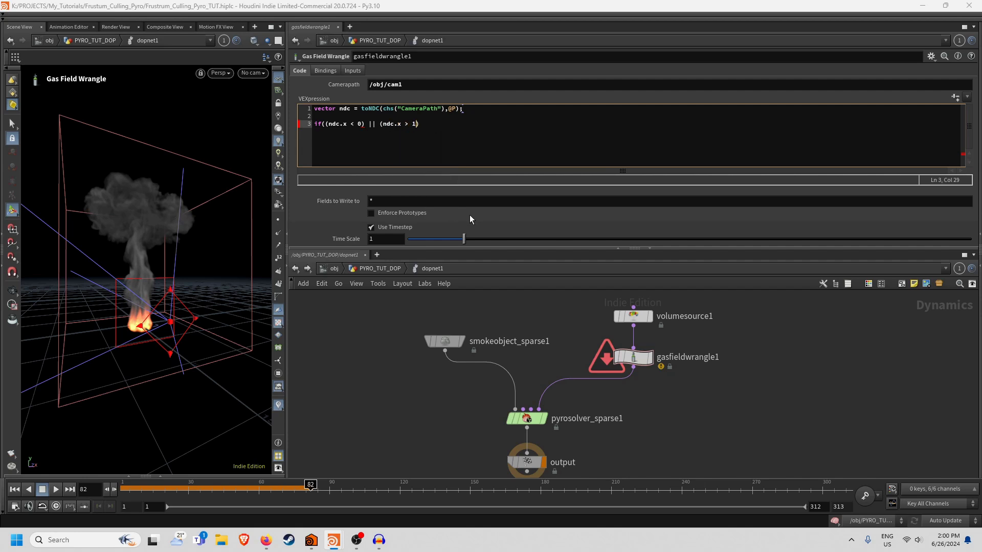
key("BackSpace")
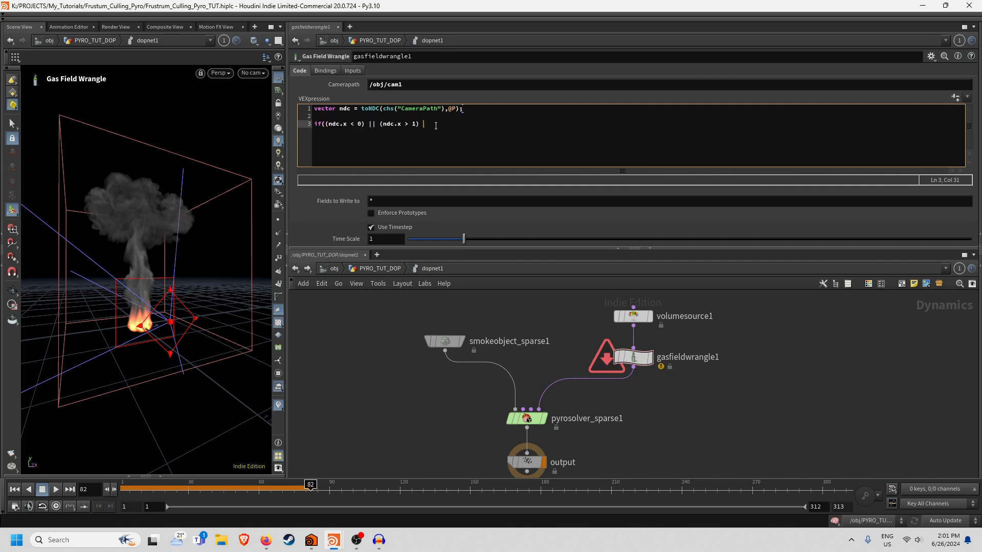
type("||")
Add the y-bound tests (ndc.y < 0) || (ndc.y > 1) and close the condition with braces.
type("(ndc.x < 0) || (ndc.x > 1)")
type("){}")
key("Left")
key("Return")
key("Return")
key("Up")
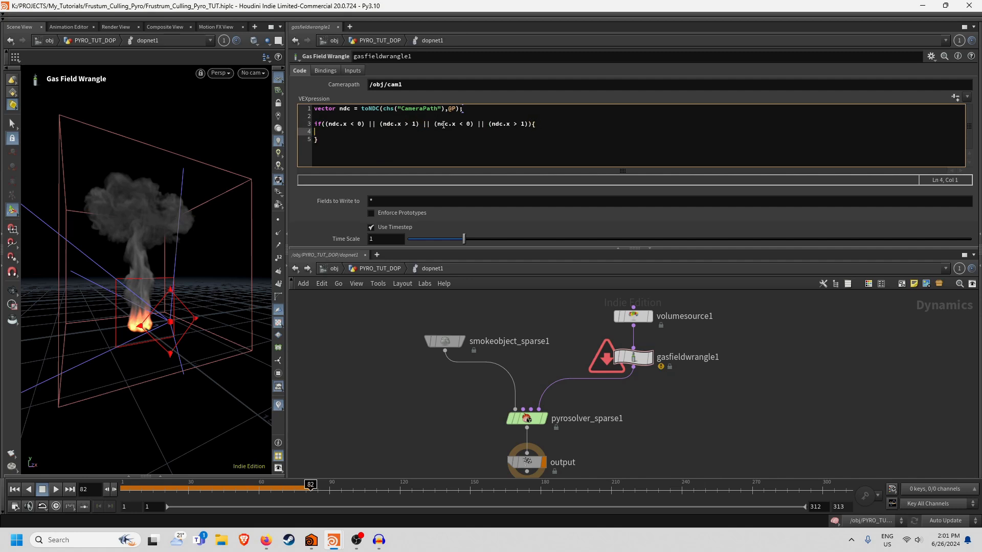
left_click(454, 125)
left_click(510, 123)
key("BackSpace")
type("y")
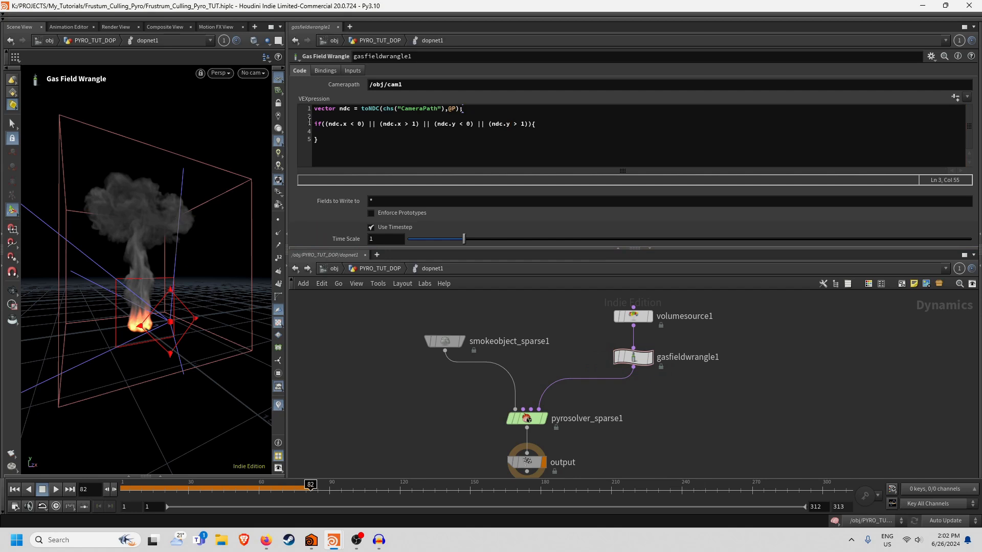
Add empty lines inside the if block for its body.
left_click(334, 134)
key("Return")
key("Up")
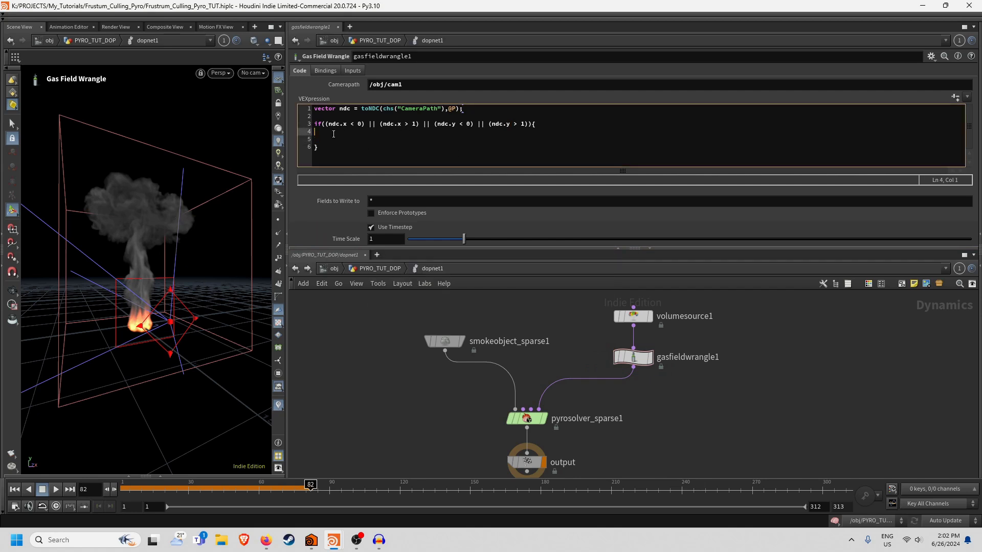
key("Return")
type("@density *= 0;")
key("Return")
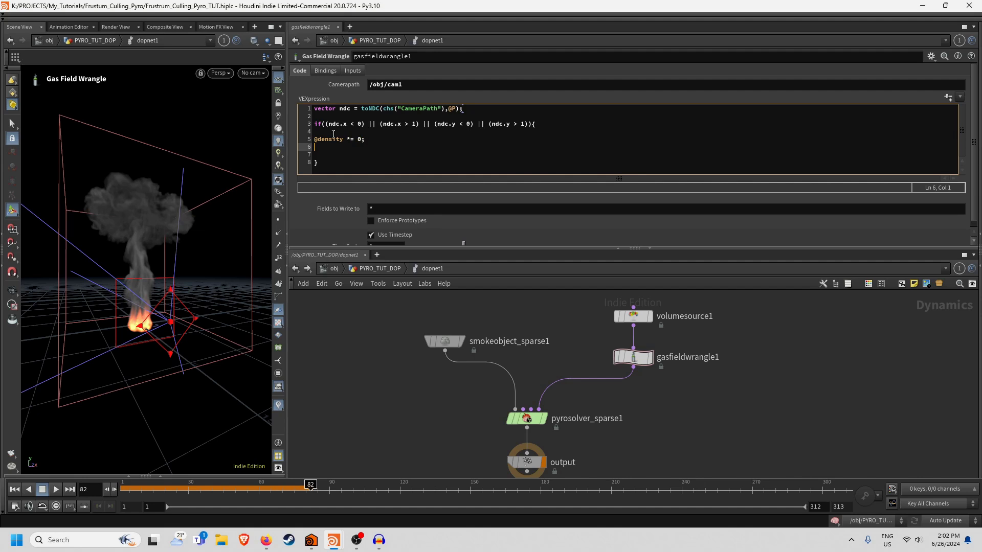
type("@flame *= 0;")
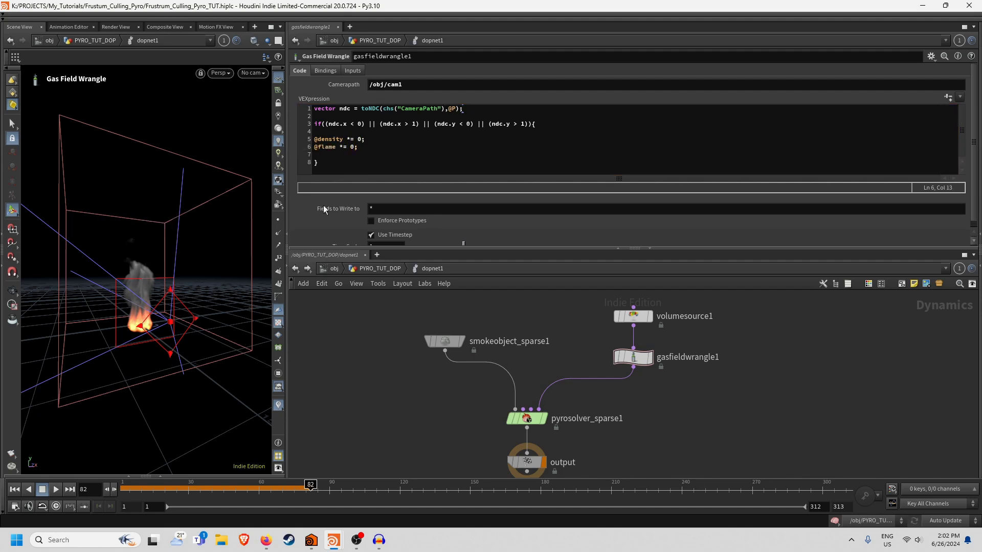
left_click_drag(201, 269, 132, 294, "alt")
right_click_drag(134, 268, 185, 296, "alt")
left_click_drag(186, 296, 200, 279, "alt")
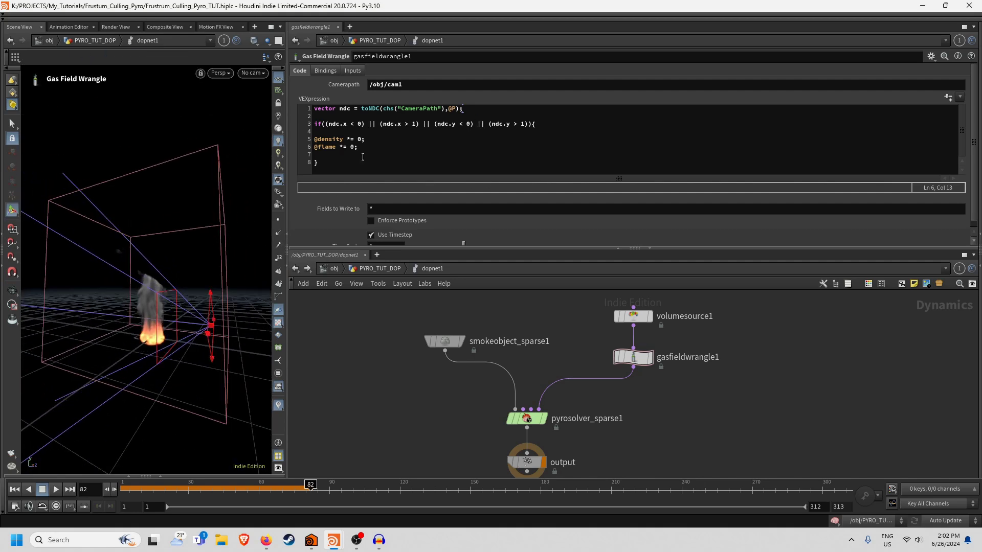
left_click_drag(176, 288, 149, 304, "alt")
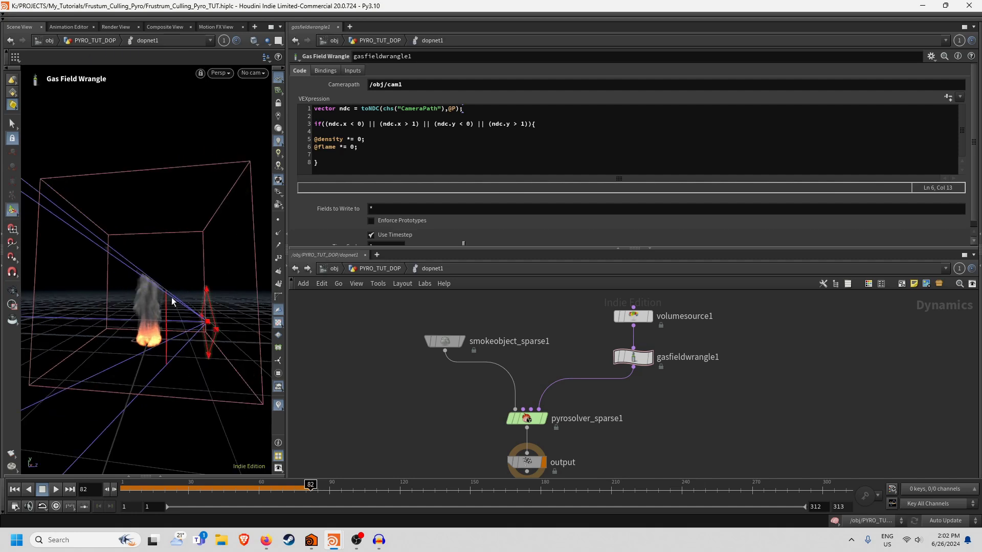
Add the line float padding = chf('Padding'); after the first code line.
left_click(470, 108)
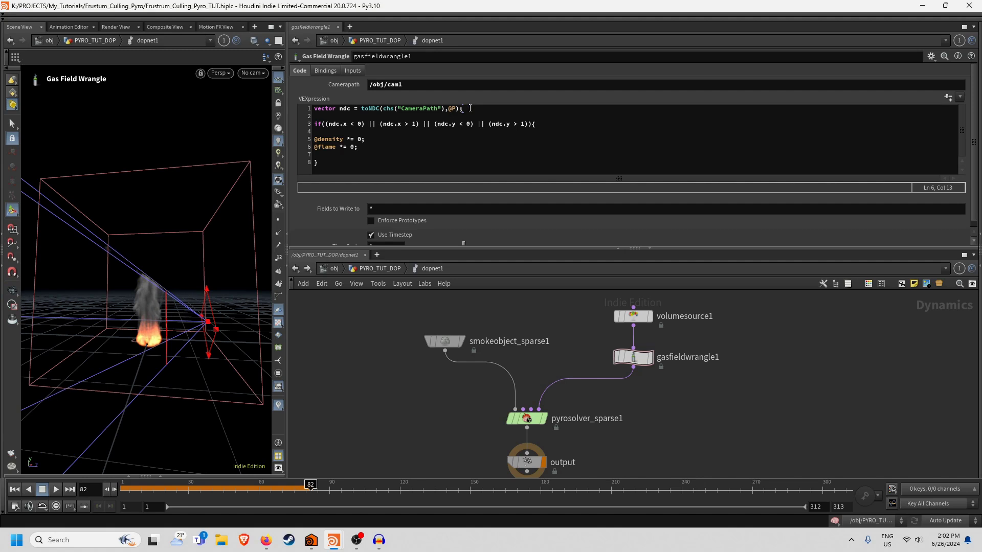
key("Return")
key("Return")
type("flo")
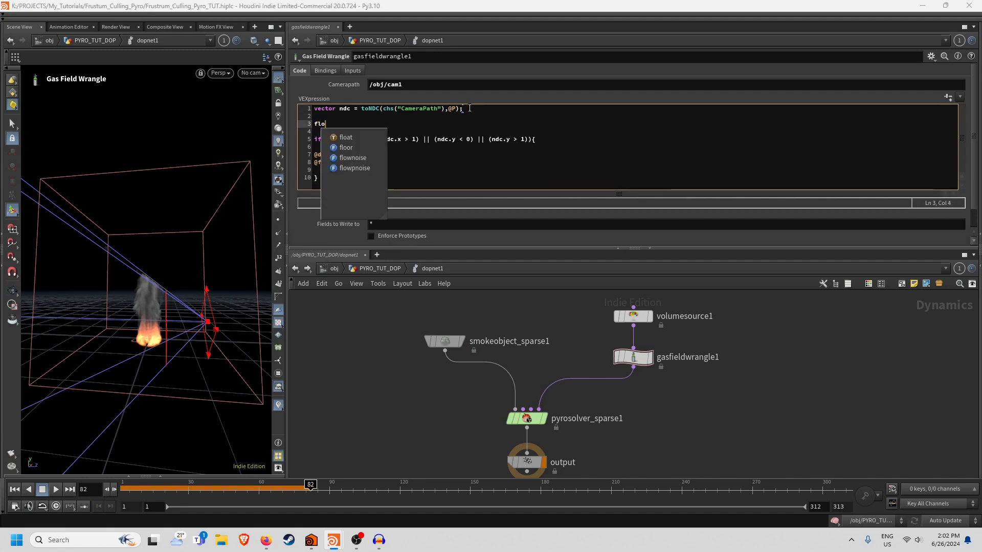
type("at padding = ")
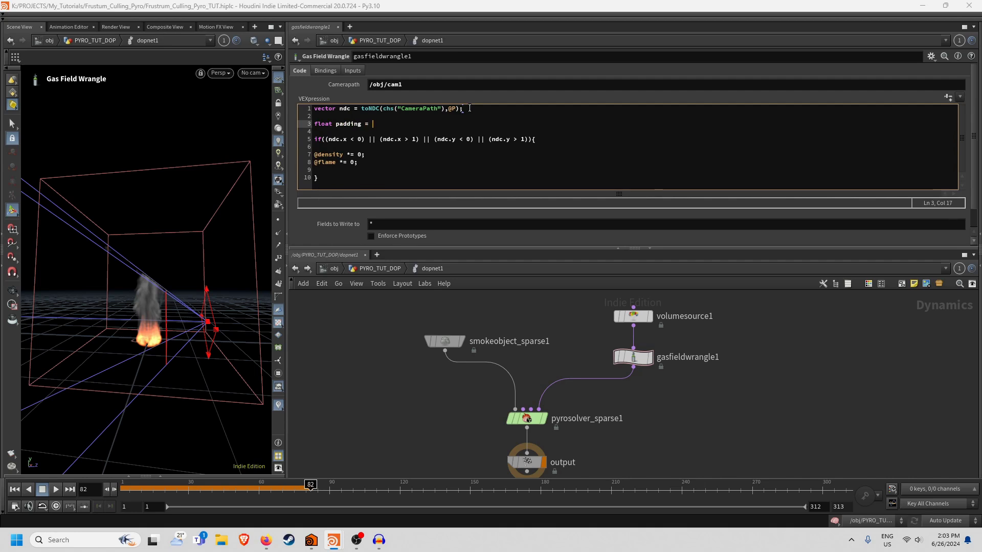
type("chf('Padding');")
Change the x and y bounds to 0-padding and 1+padding in the condition.
left_click(361, 139)
type("-padding")
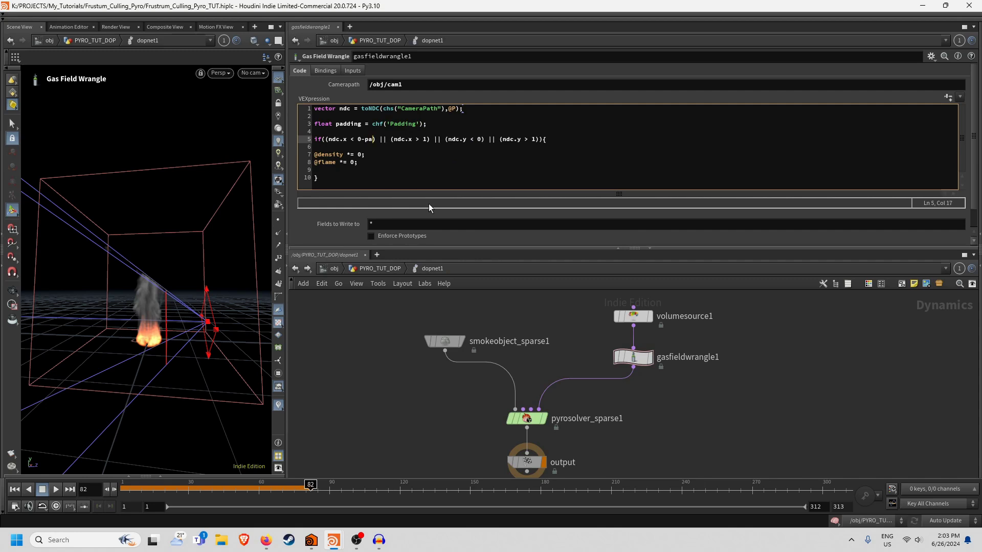
left_click(446, 139)
type("+padding")
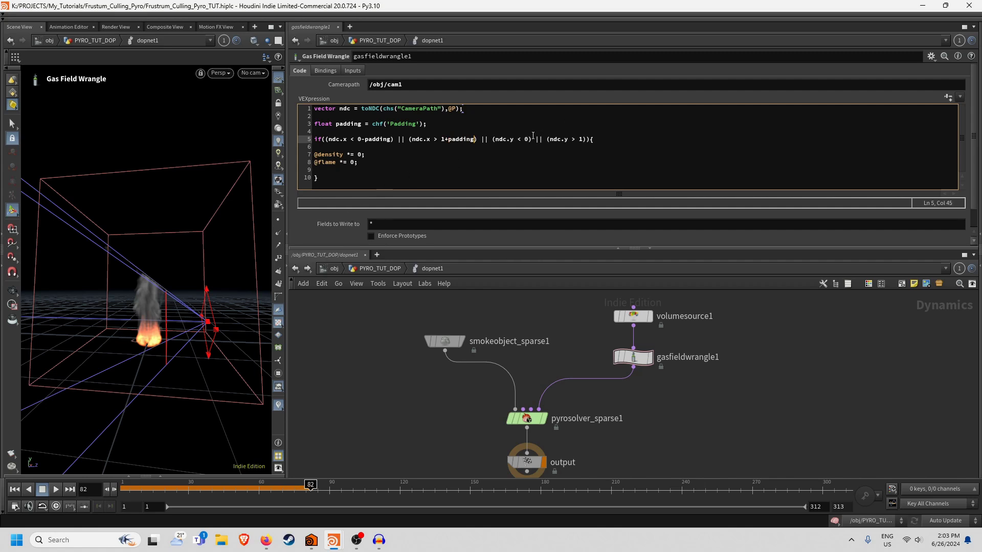
left_click(529, 138)
type("-padding")
left_click(611, 139)
type("+padding")
Create the Padding slider, set it to about 0.1766, and go up to PYRO_TUT_DOP.
left_click(948, 96)
key("Escape")
left_click_drag(123, 286, 146, 288)
key("Return")
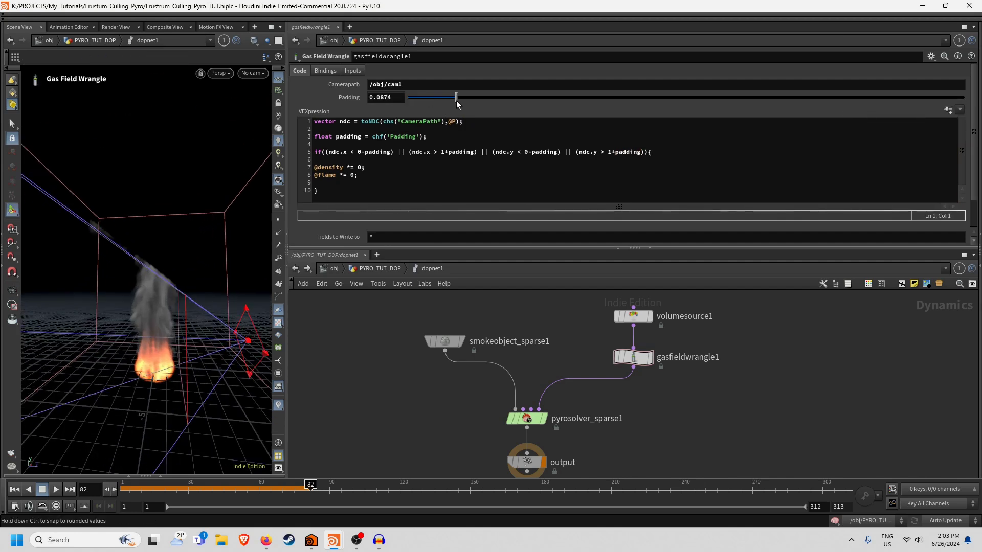
left_click_drag(456, 100, 505, 98)
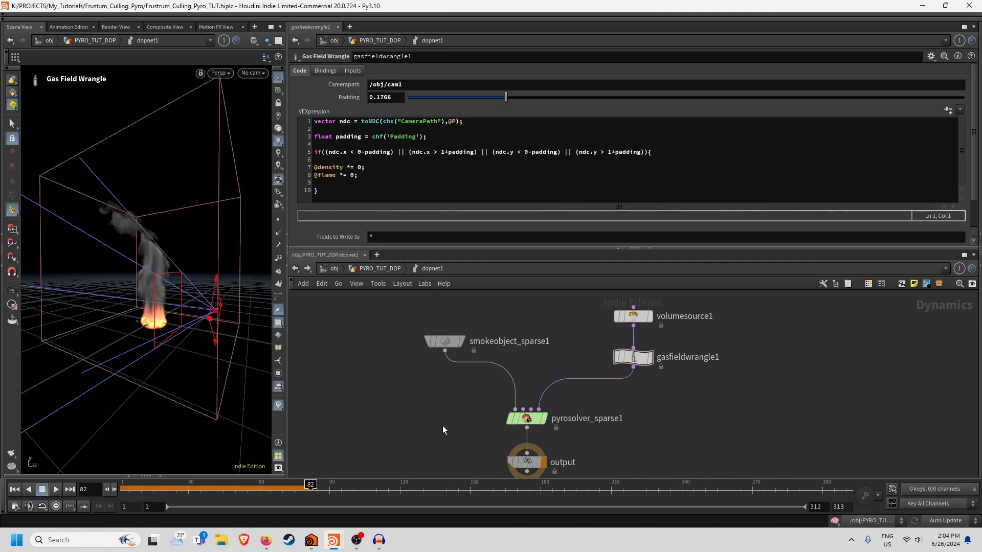
middle_click_drag(409, 419, 414, 399)
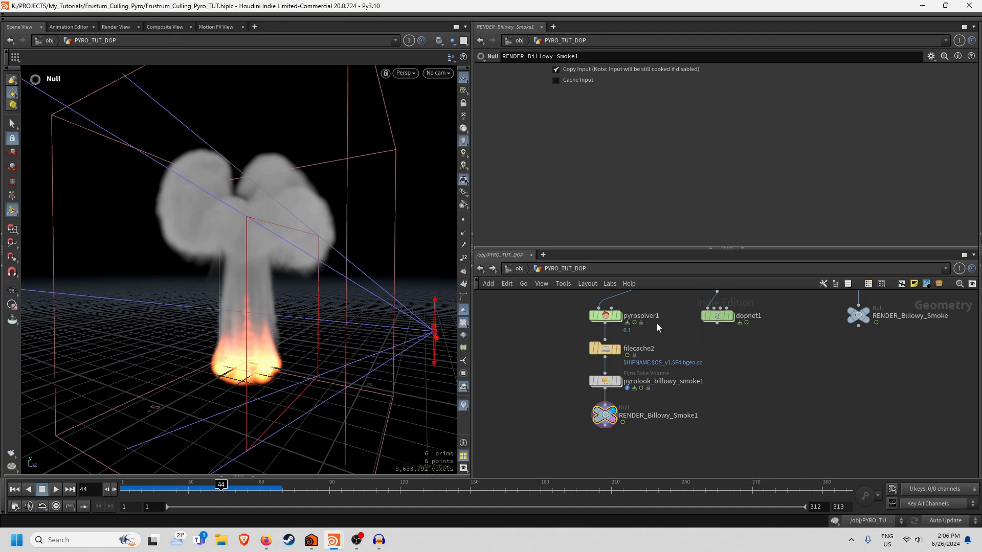
Copy gasfieldwrangle1 from dopnet1 and paste it into pyrosolver1's FORCES network.
double_click(729, 325)
left_click_drag(670, 326, 778, 376)
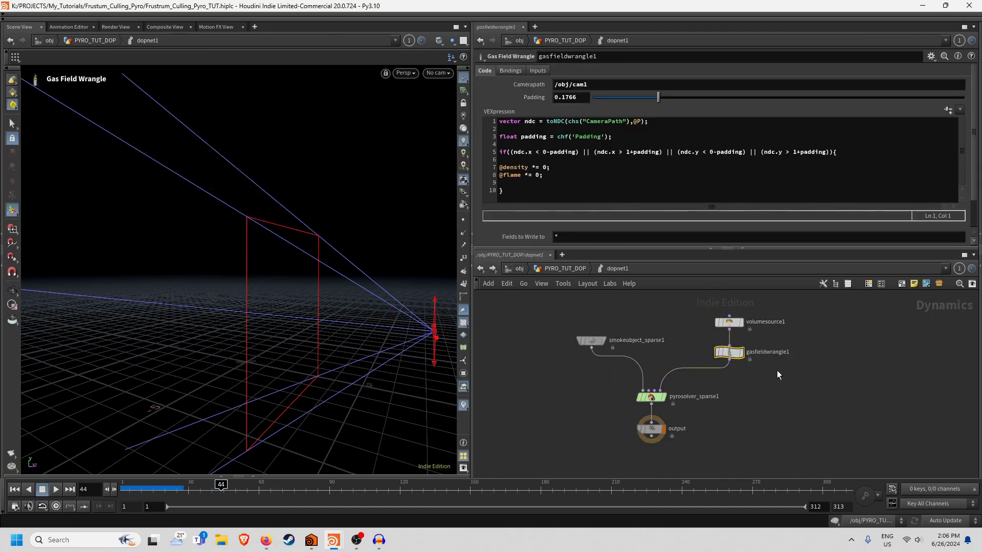
key("ctrl+c")
left_click(565, 269)
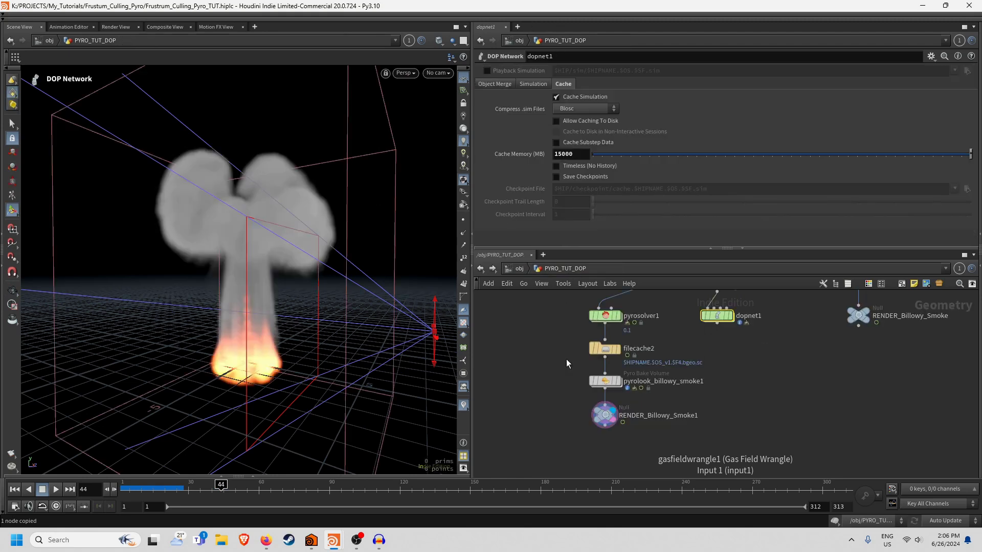
double_click(606, 317)
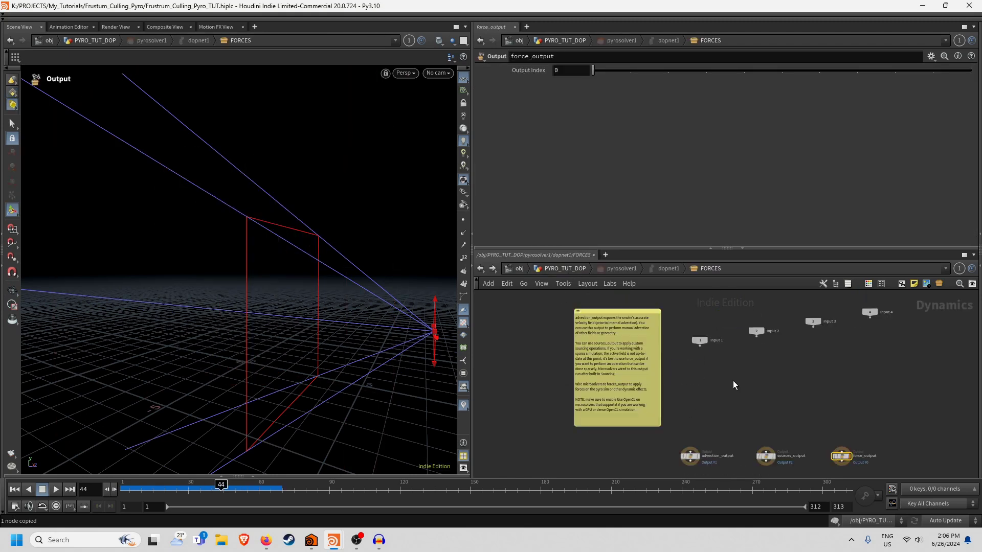
scroll(703, 333, "up", 3)
key("ctrl+v")
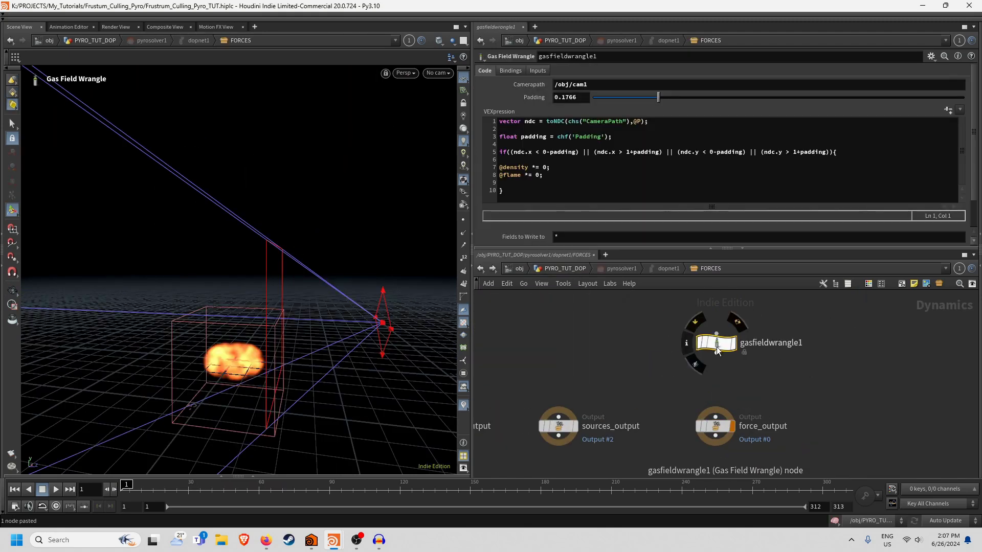
Wire the pasted wrangle into force_output with Padding 0, then play the simulation.
left_click_drag(716, 353, 716, 413)
left_click_drag(631, 108, 588, 100)
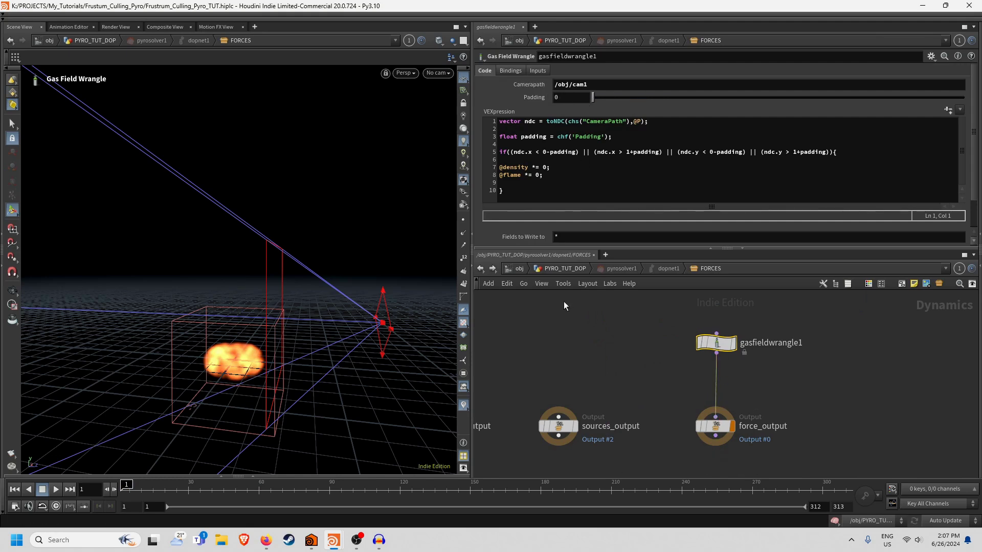
left_click(541, 270)
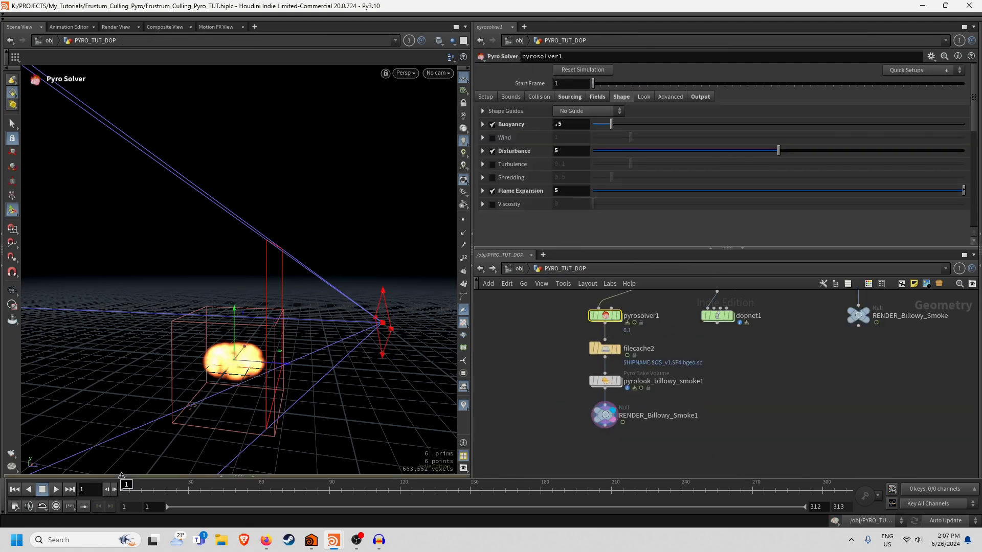
left_click(54, 491)
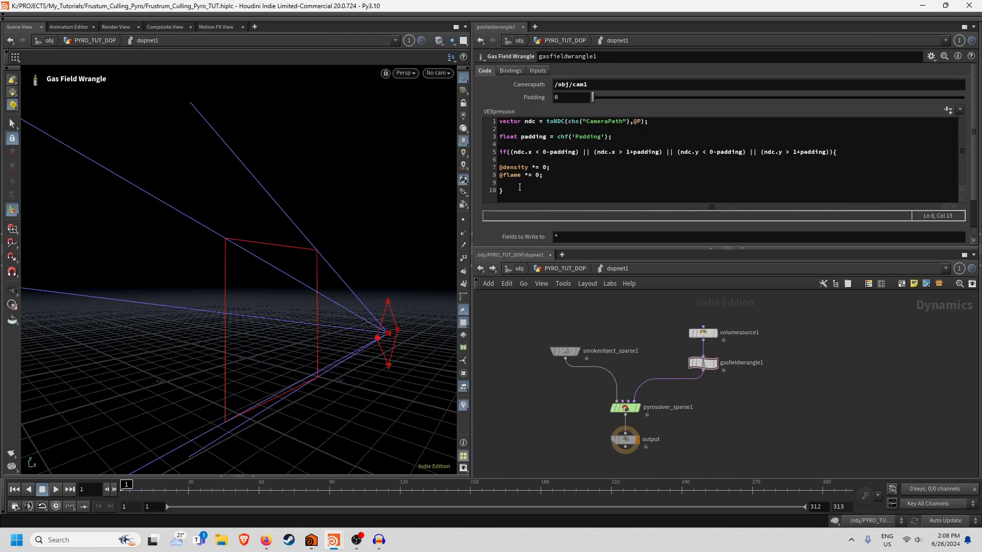
left_click(515, 187)
Add 'v@vel *= 0;' to gasfieldwrangle1's frustum block, then replay and scrub the smoke simulation.
type("v@vel *=")
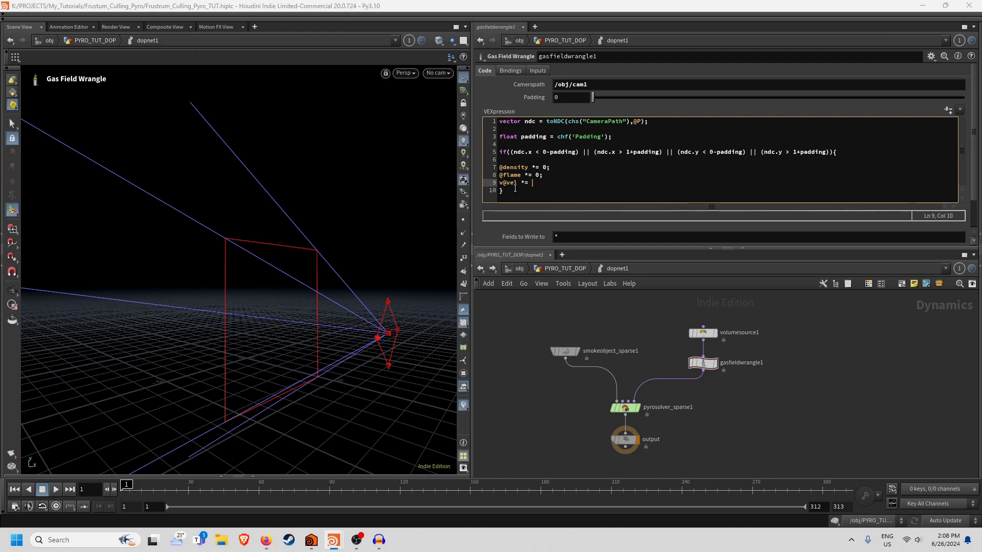
type(" 0;")
key("Return")
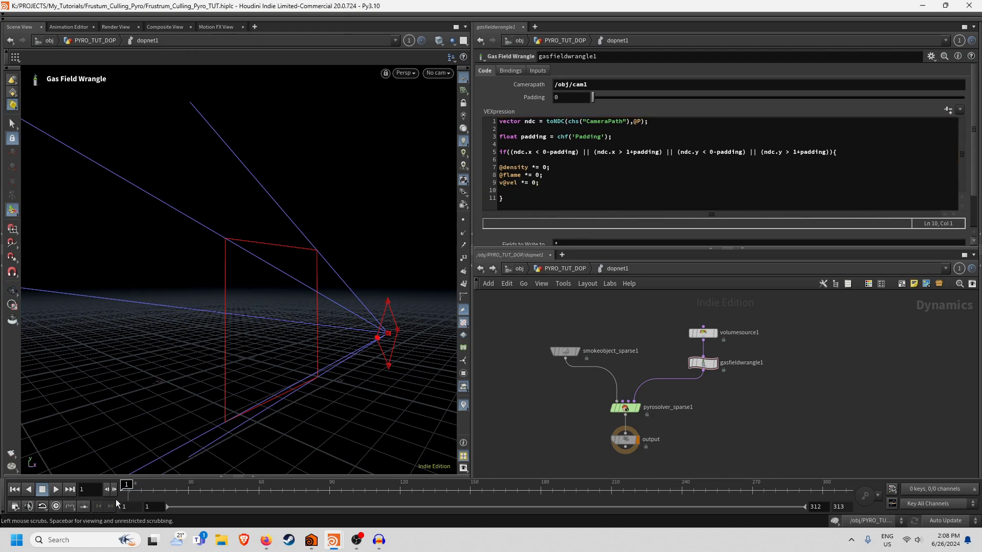
left_click(56, 490)
left_click_drag(293, 328, 247, 307)
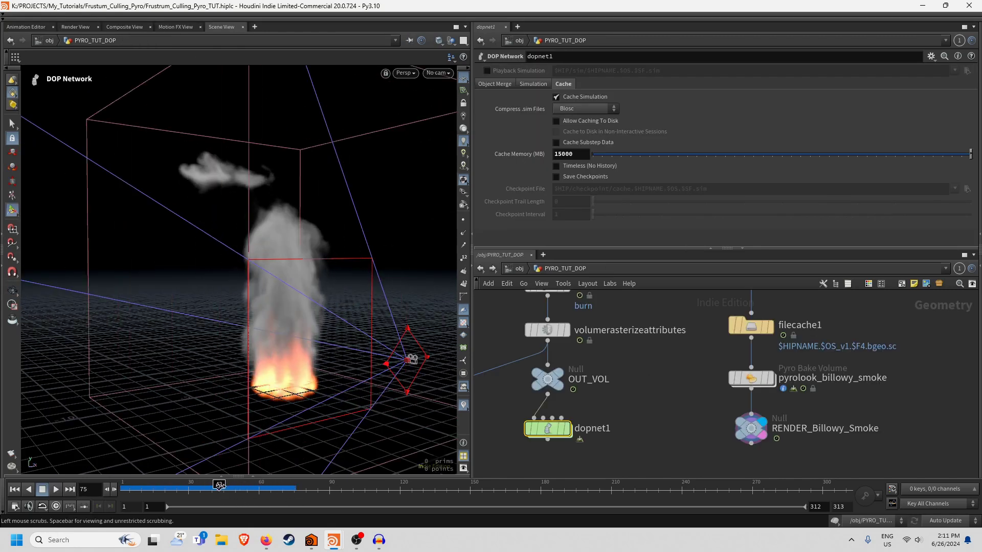
left_click(252, 487)
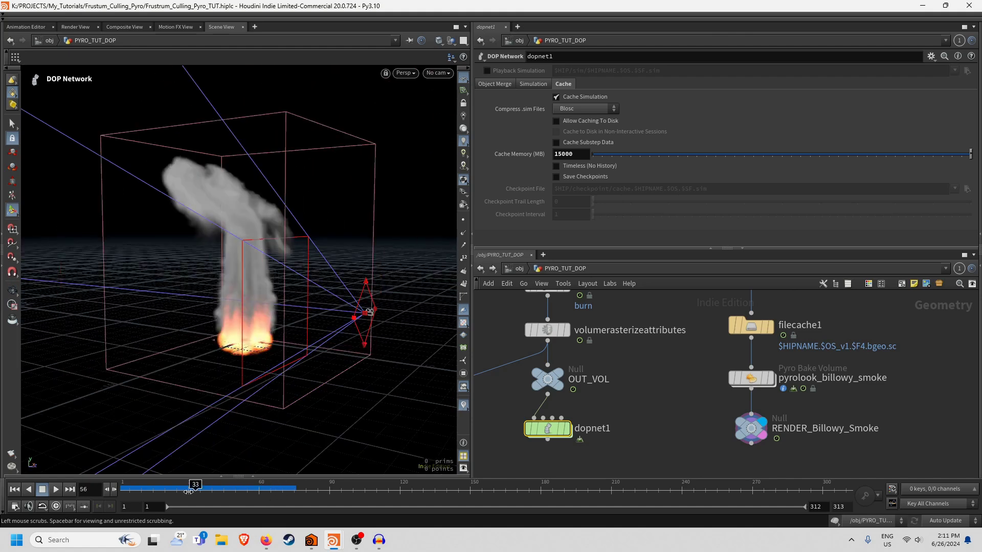
left_click_drag(188, 491, 242, 489)
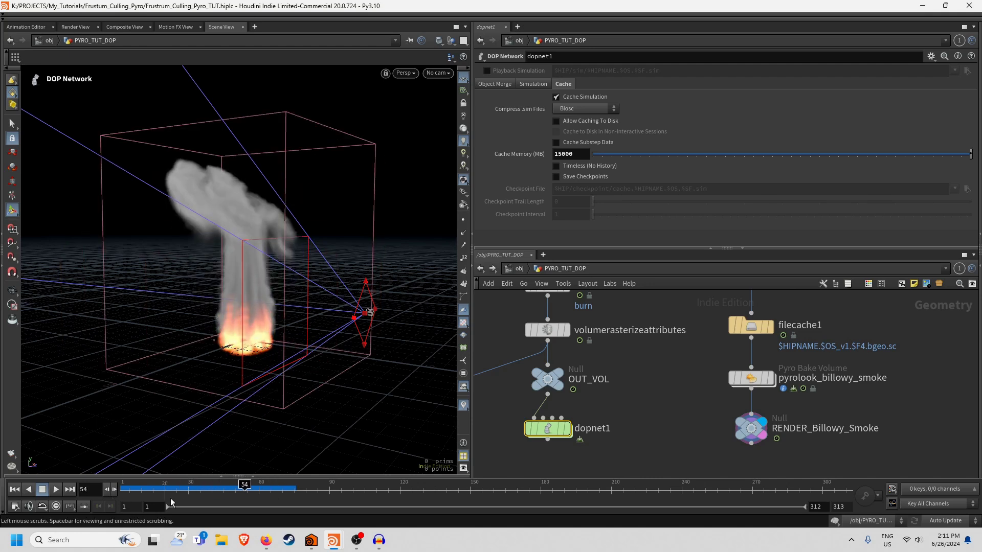